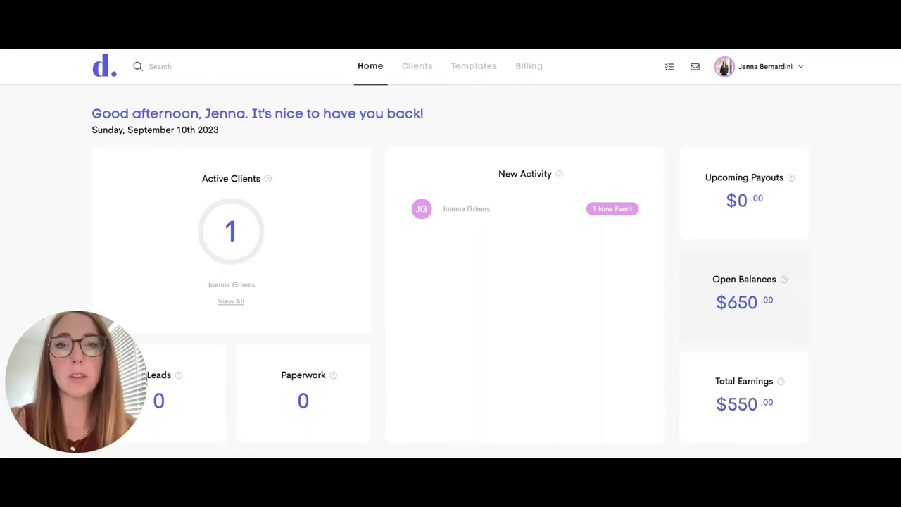
Step: Open the Document Templates page, which lists only the My Birth Plan template
{"action": "left_click", "coordinate": [485, 76]}
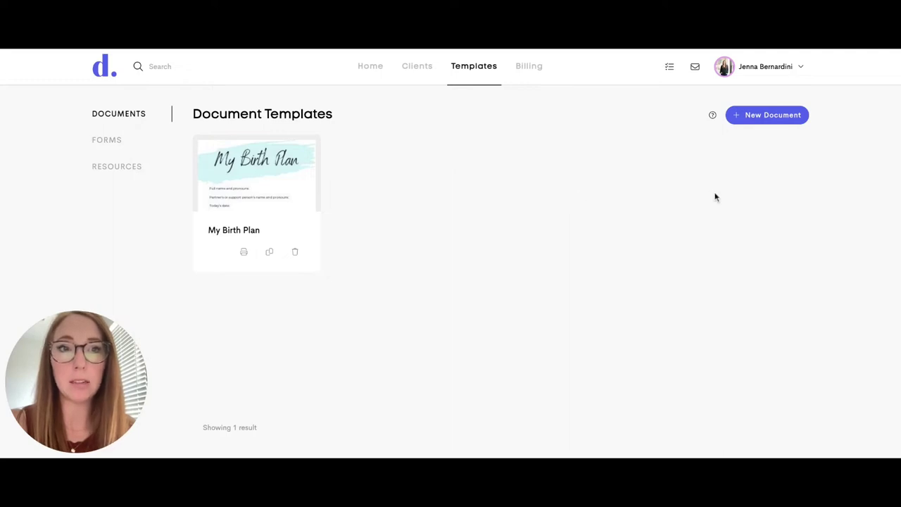
Step: Create a new blank document template, keeping the font as Arial
{"action": "left_click", "coordinate": [785, 126]}
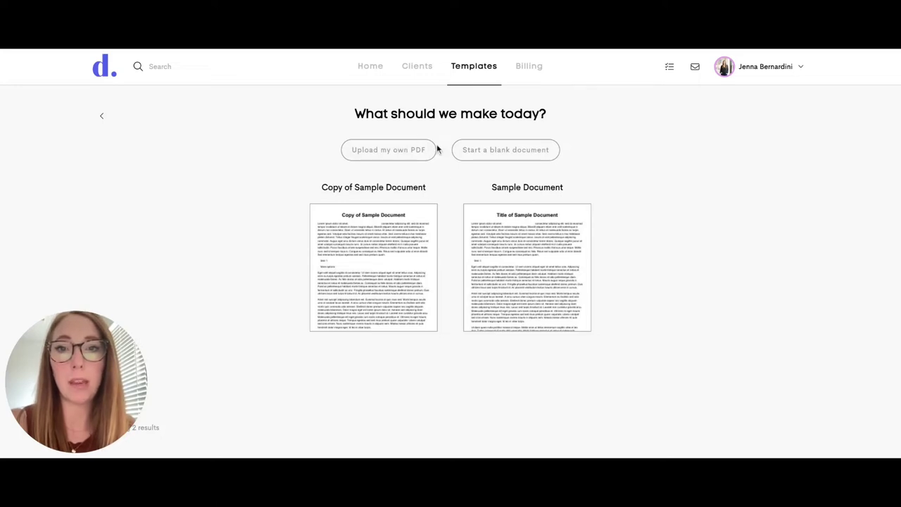
{"action": "left_click", "coordinate": [520, 162]}
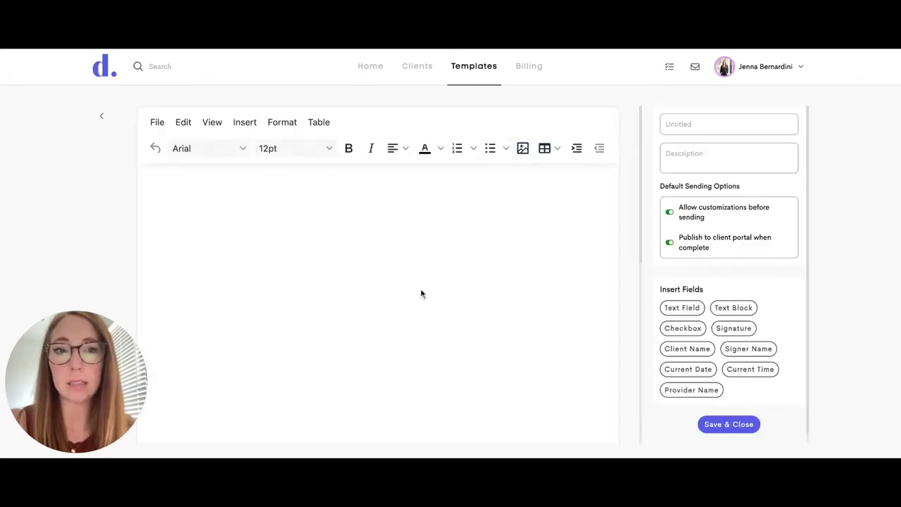
{"action": "left_click", "coordinate": [245, 150]}
{"action": "left_click", "coordinate": [328, 176]}
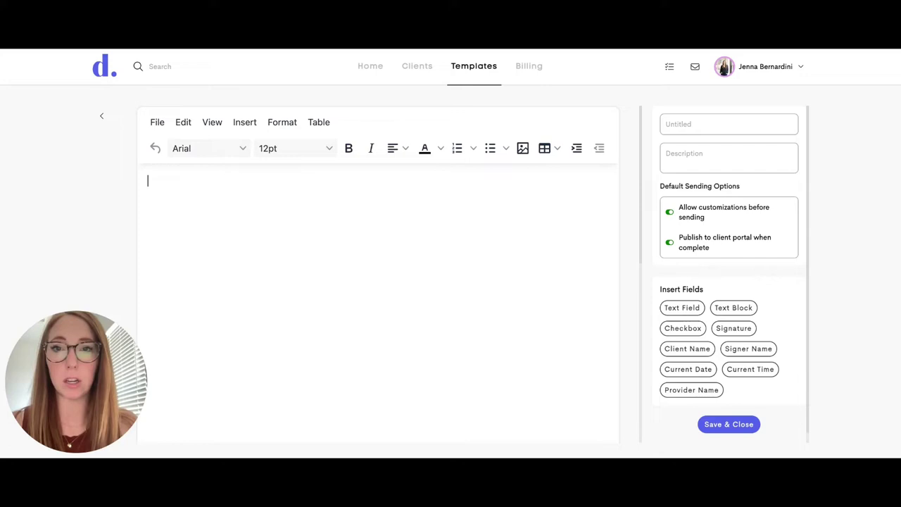
Step: Write 'This is the document' and insert a text field on the next line
{"action": "type", "text": "This is the document"}
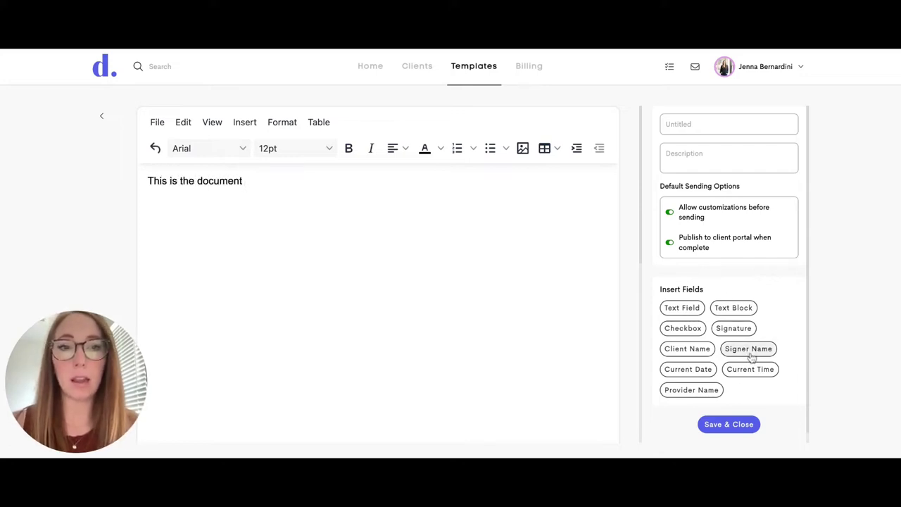
{"action": "key", "text": "Return"}
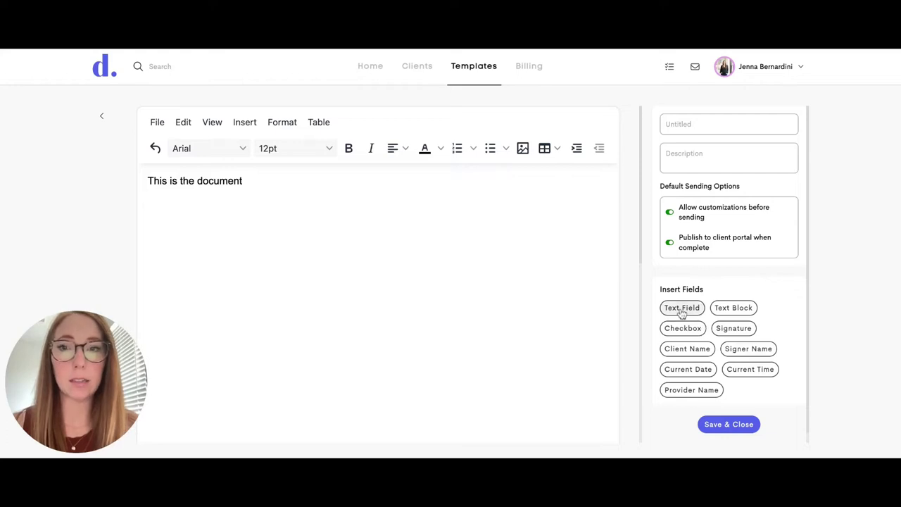
{"action": "left_click", "coordinate": [680, 309]}
Step: Rename the text field to 'Name', leaving it optional
{"action": "left_click", "coordinate": [190, 208]}
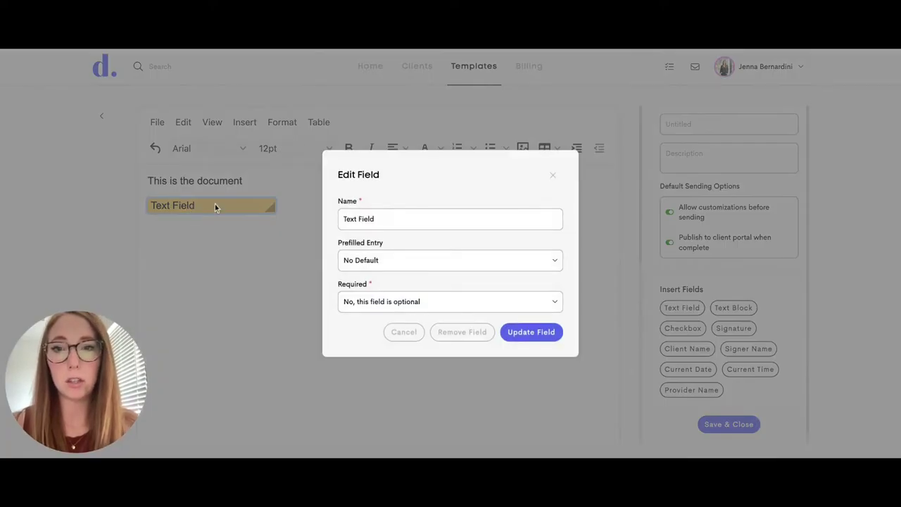
{"action": "left_click", "coordinate": [387, 221]}
{"action": "triple_click", "coordinate": [388, 220]}
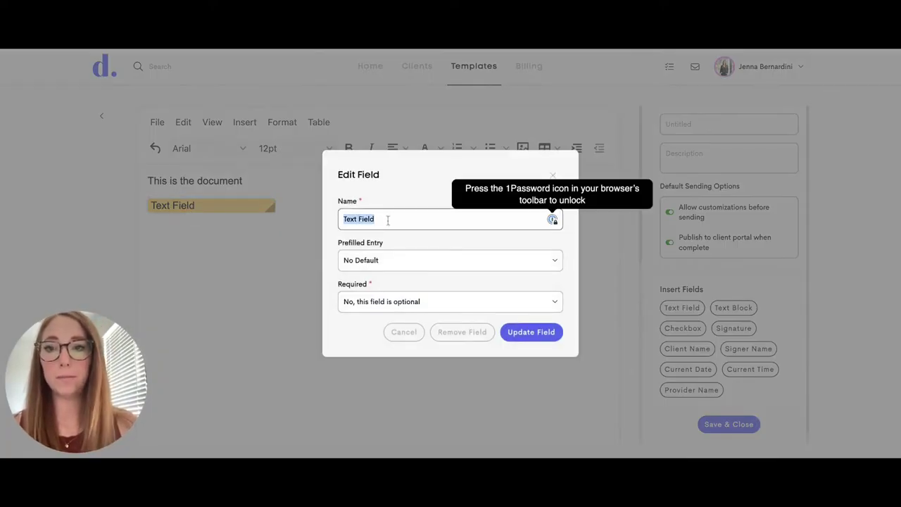
{"action": "type", "text": "Name"}
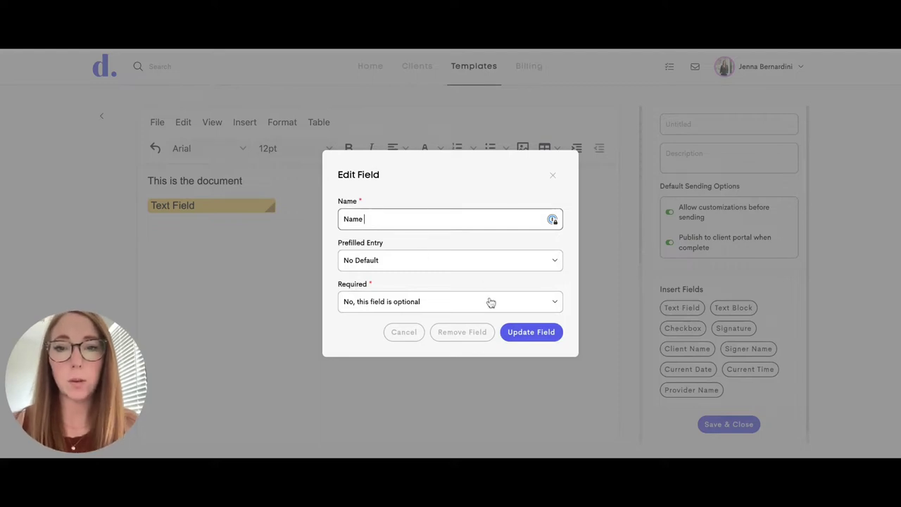
{"action": "left_click", "coordinate": [491, 302]}
{"action": "left_click", "coordinate": [491, 303]}
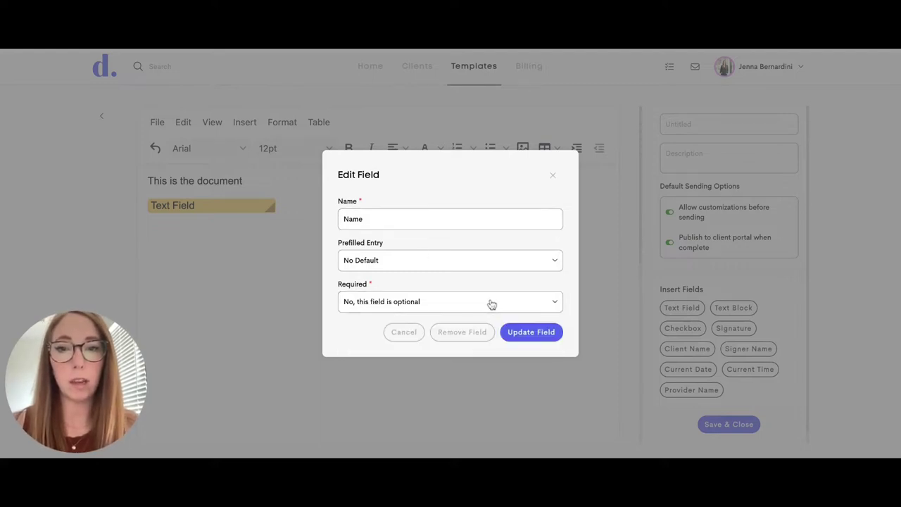
{"action": "left_click", "coordinate": [518, 340]}
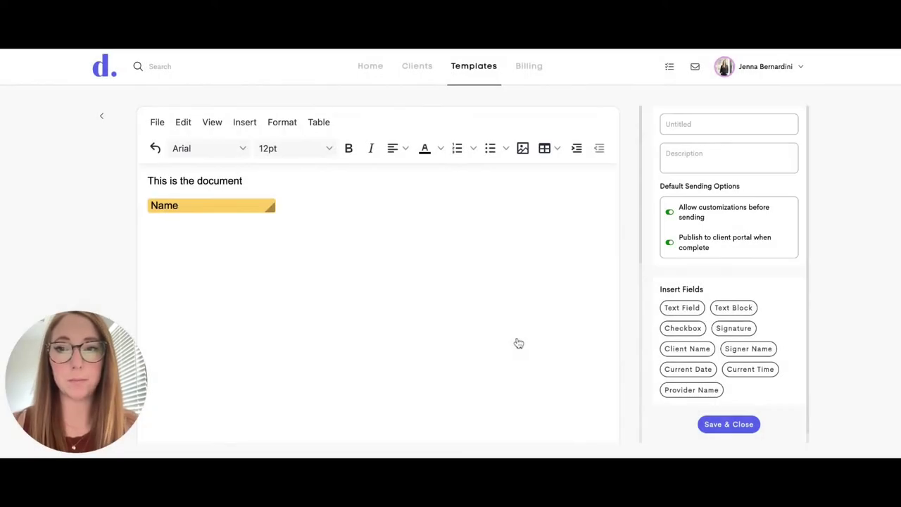
Step: Add an enlarged Signature field on a new line below the Name field
{"action": "left_click", "coordinate": [505, 264]}
{"action": "key", "text": "Return"}
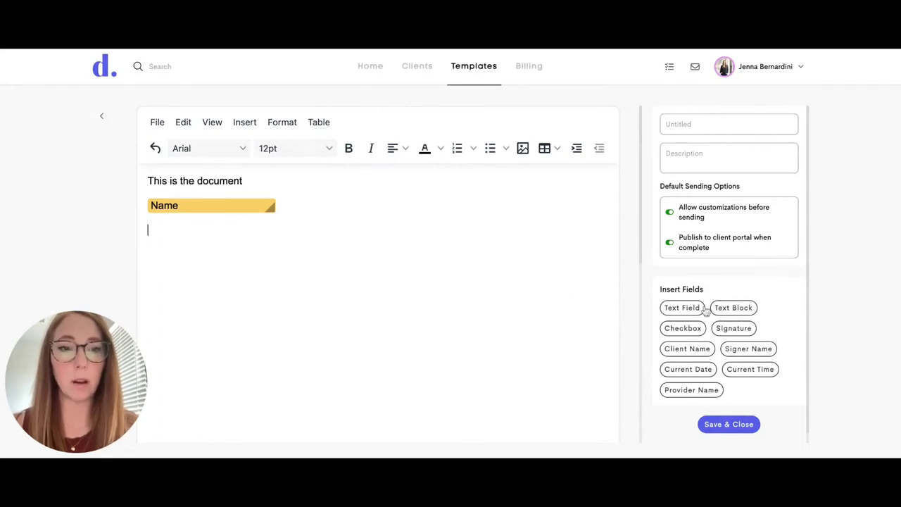
{"action": "left_click", "coordinate": [733, 328]}
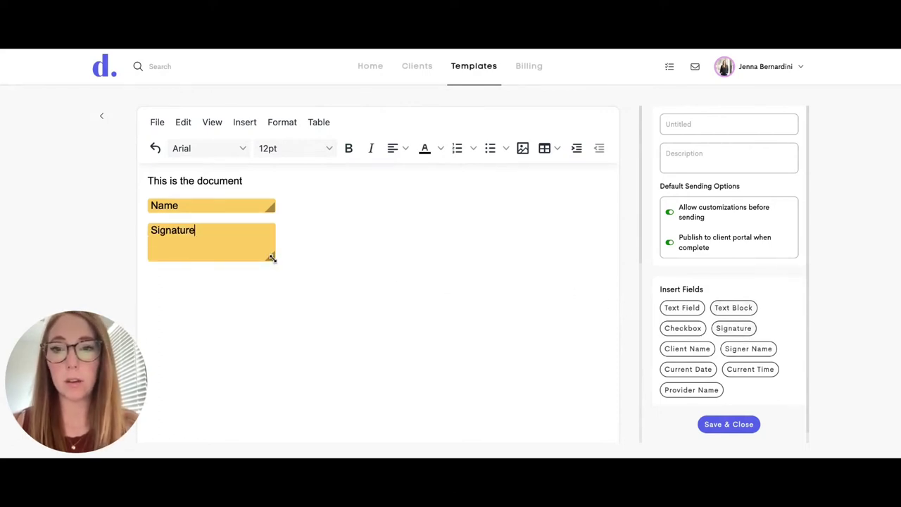
{"action": "left_click_drag", "start_coordinate": [271, 258], "coordinate": [312, 291]}
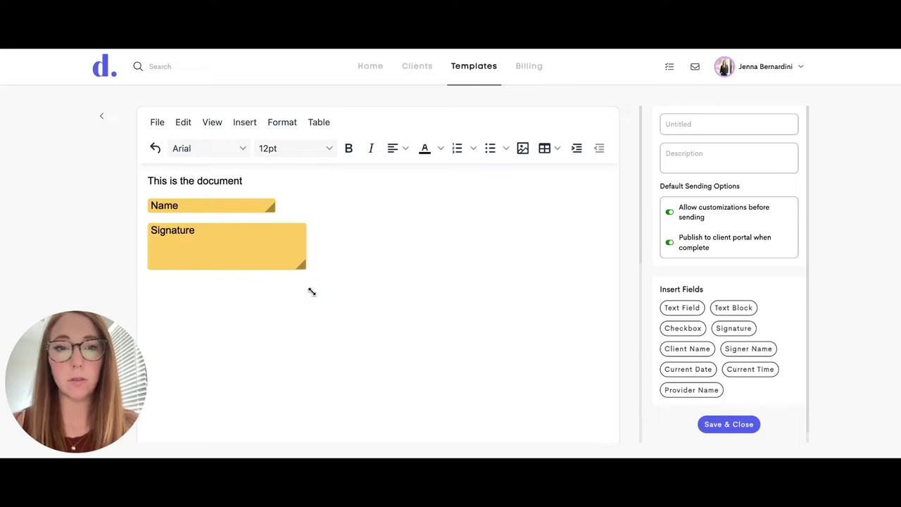
Step: Add a checkbox field on a new line below the Signature field
{"action": "left_click", "coordinate": [464, 275]}
{"action": "key", "text": "Return"}
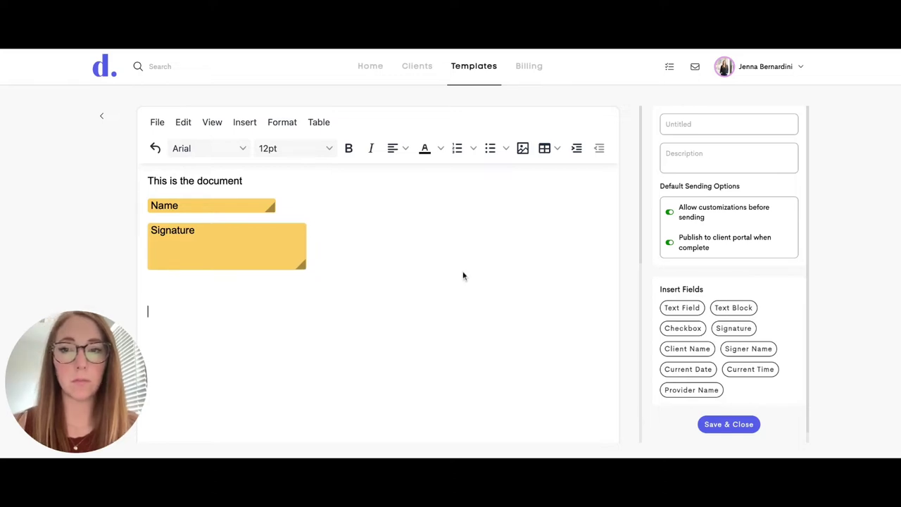
{"action": "left_click", "coordinate": [681, 331]}
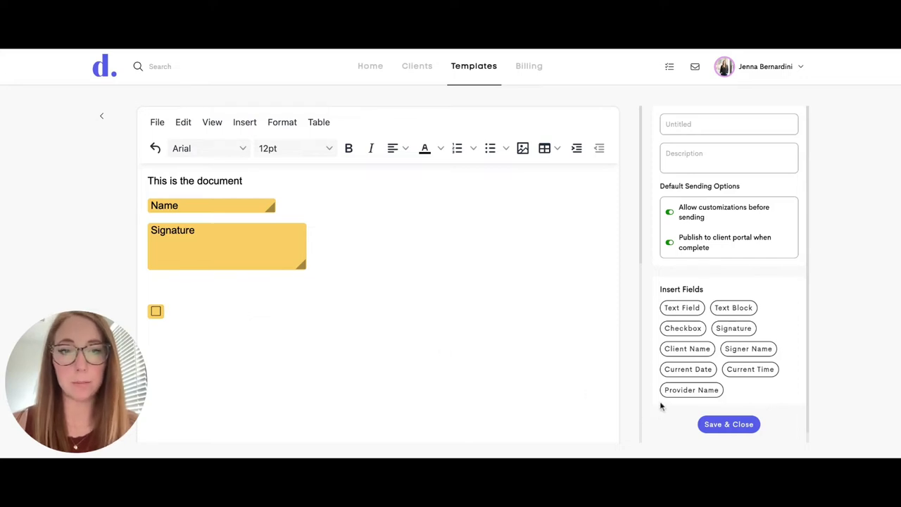
Step: Save the blank template with the title 'test'
{"action": "left_click", "coordinate": [739, 126]}
{"action": "type", "text": "test"}
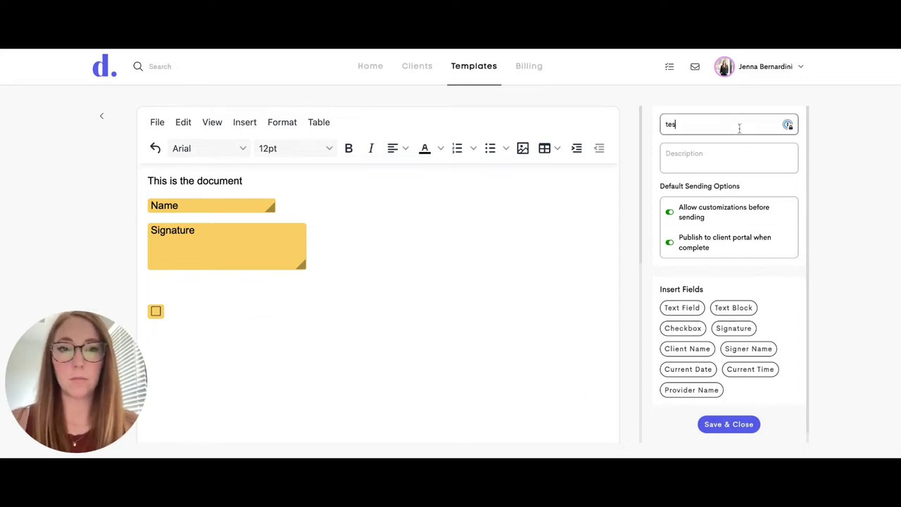
{"action": "left_click", "coordinate": [728, 424]}
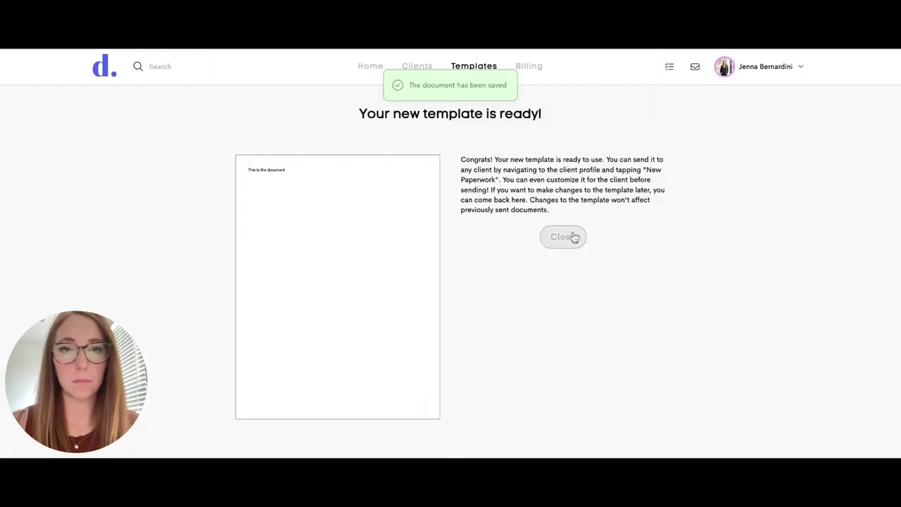
{"action": "left_click", "coordinate": [574, 237]}
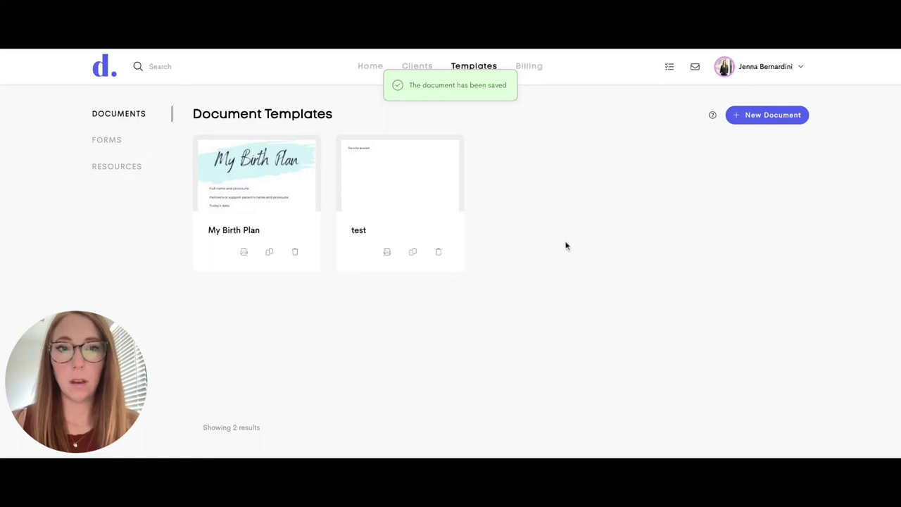
{"action": "left_click", "coordinate": [775, 115]}
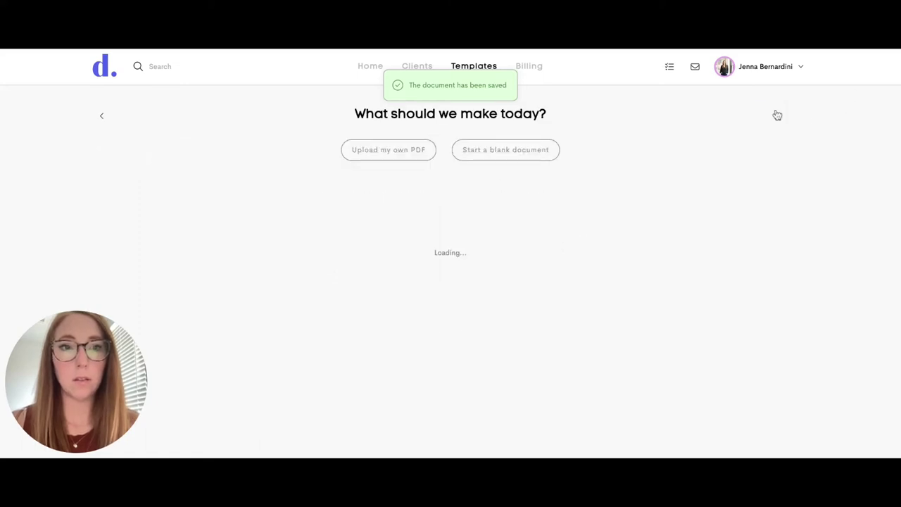
Step: Upload My Birth Plan.pdf as a template and place a text field beside 'Full name and pronouns:'
{"action": "left_click", "coordinate": [408, 154]}
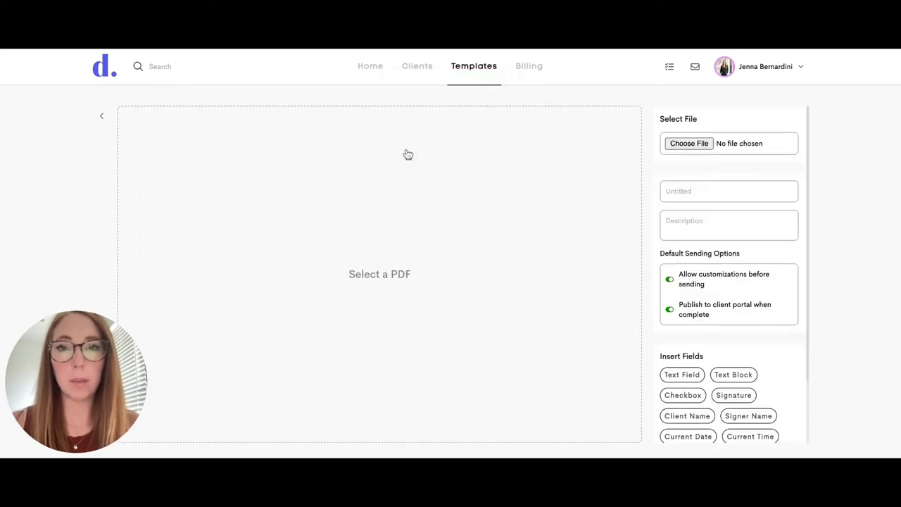
{"action": "left_click", "coordinate": [699, 147]}
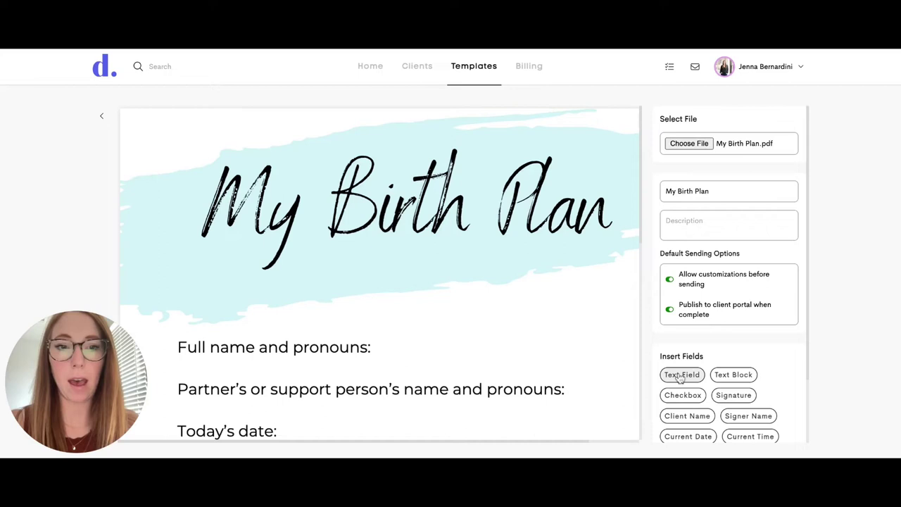
{"action": "scroll", "coordinate": [683, 378], "scroll_direction": "down", "scroll_amount": 1}
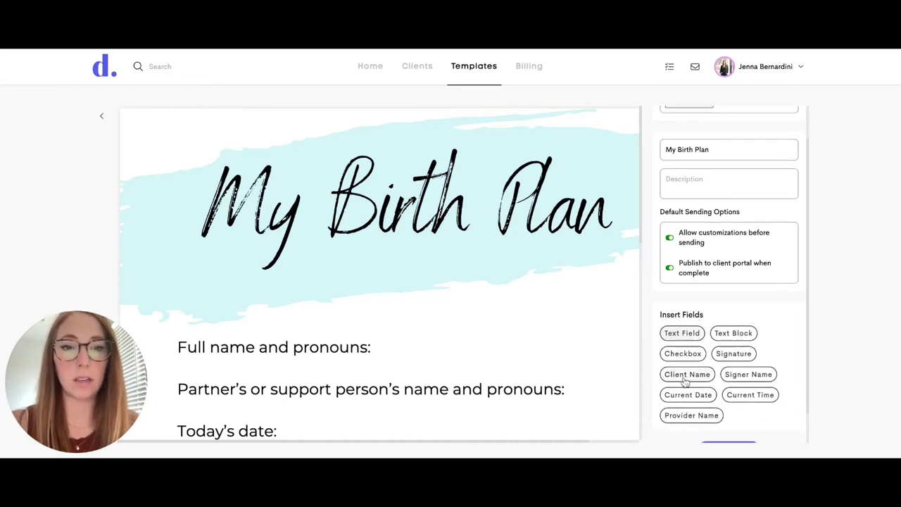
{"action": "left_click", "coordinate": [682, 333]}
{"action": "left_click_drag", "start_coordinate": [376, 275], "coordinate": [442, 347]}
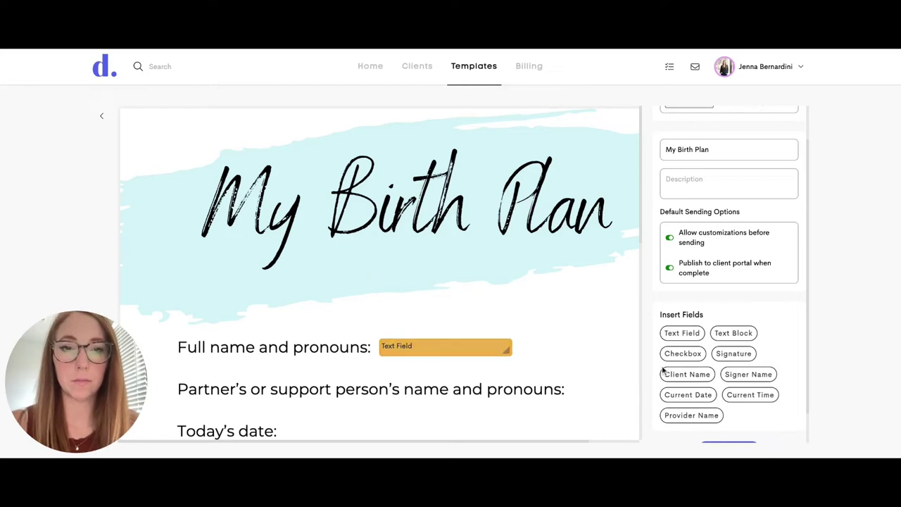
Step: Place a checkbox on the [ ] before 'Have group B strep'
{"action": "scroll", "coordinate": [559, 359], "scroll_direction": "down", "scroll_amount": 5}
{"action": "scroll", "coordinate": [559, 359], "scroll_direction": "down", "scroll_amount": 2}
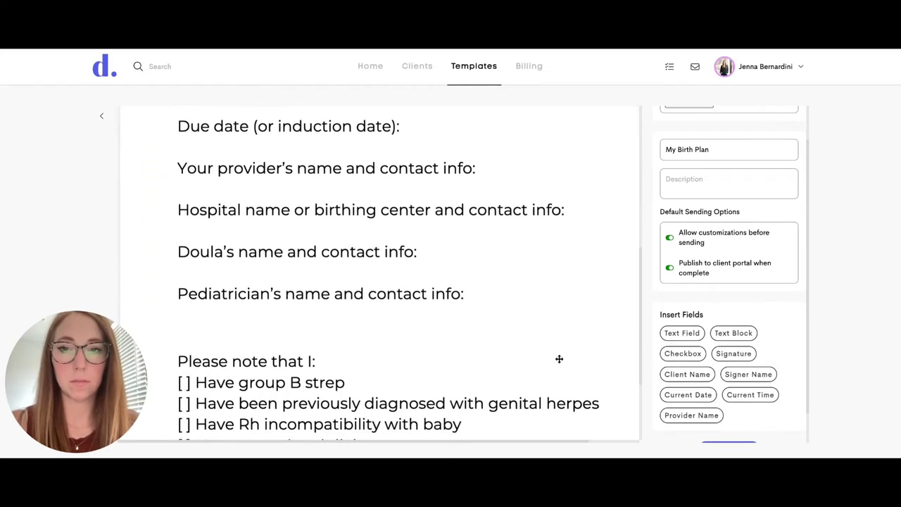
{"action": "left_click", "coordinate": [680, 355]}
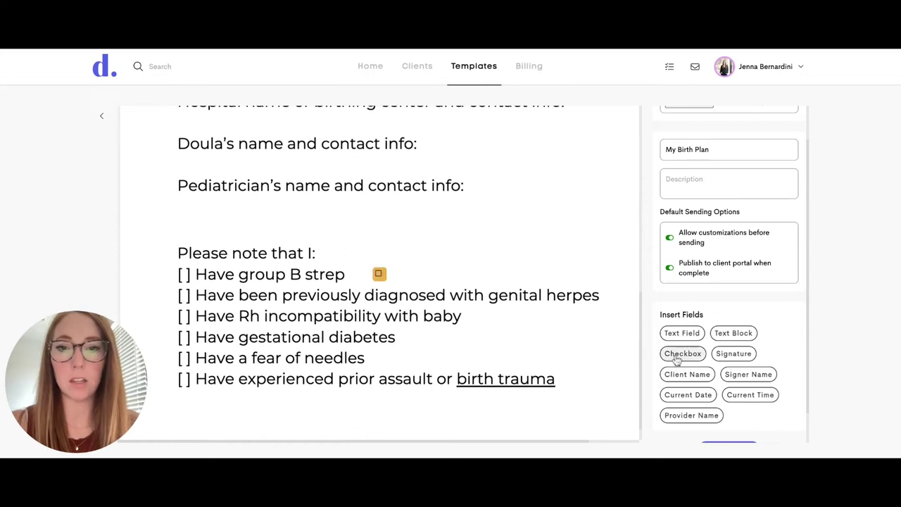
{"action": "left_click_drag", "start_coordinate": [275, 277], "coordinate": [184, 275]}
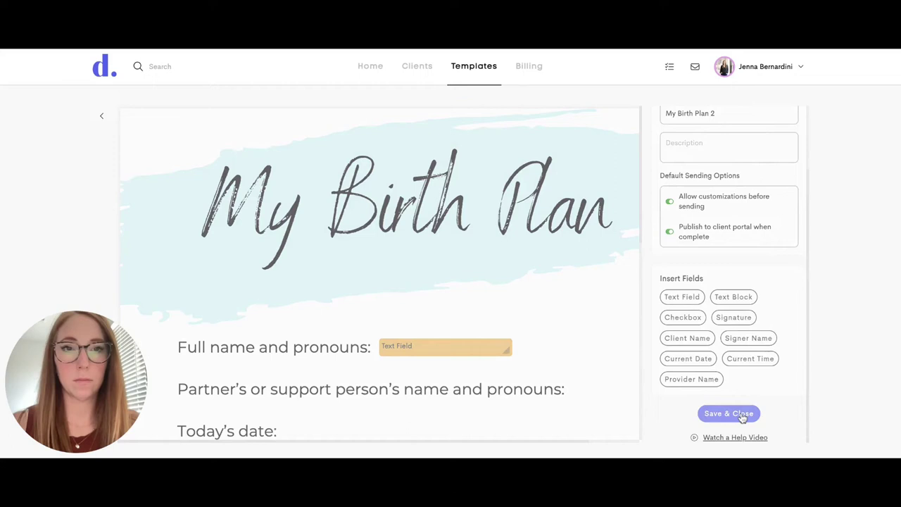
Step: Save My Birth Plan 2 and switch to the empty Form Templates list
{"action": "left_click", "coordinate": [739, 416]}
{"action": "left_click", "coordinate": [568, 238]}
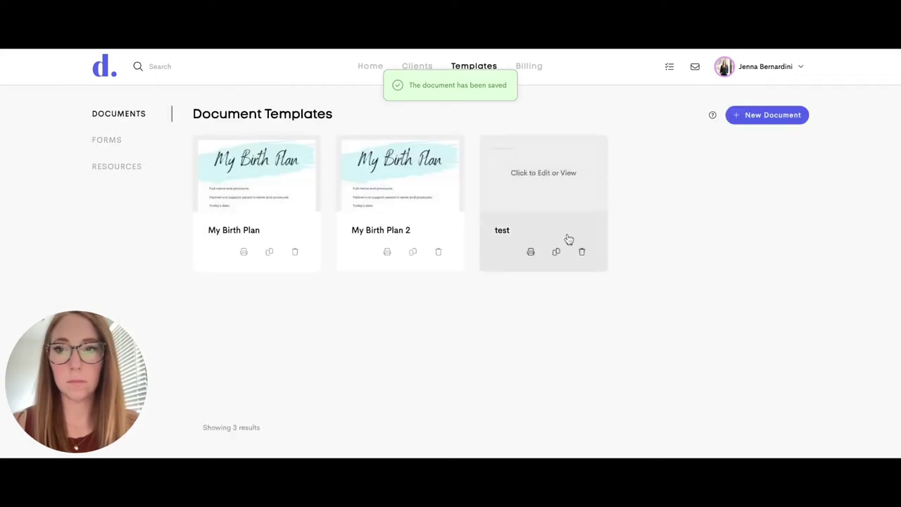
{"action": "left_click", "coordinate": [109, 140]}
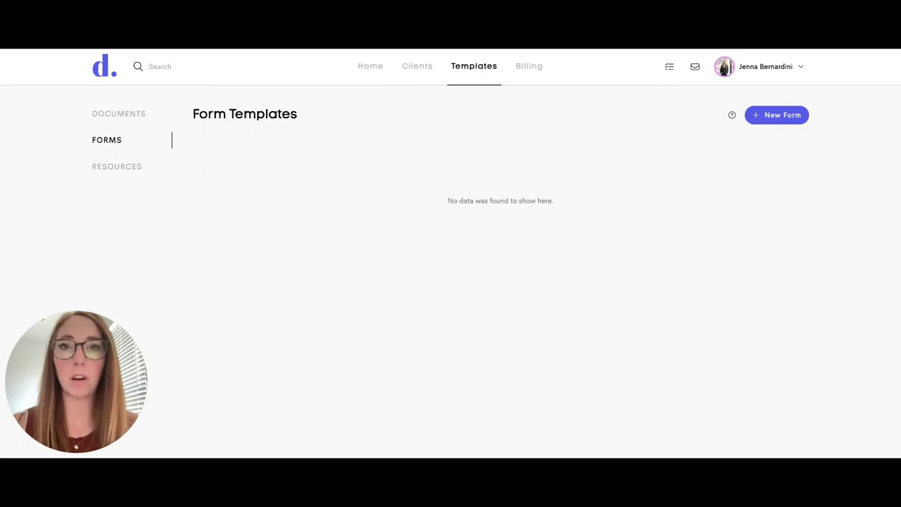
Step: Start a new form and title it 'Intake form'
{"action": "left_click", "coordinate": [780, 117]}
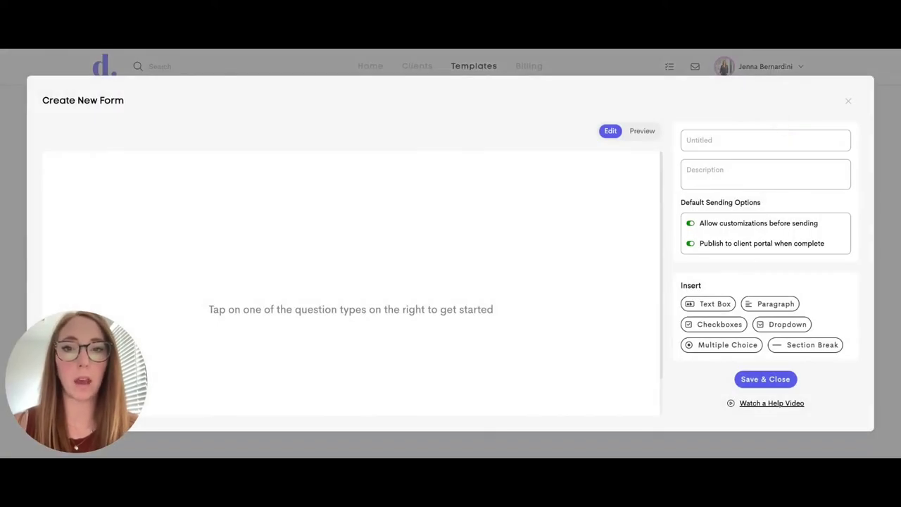
{"action": "left_click", "coordinate": [697, 138]}
{"action": "type", "text": "Intake form"}
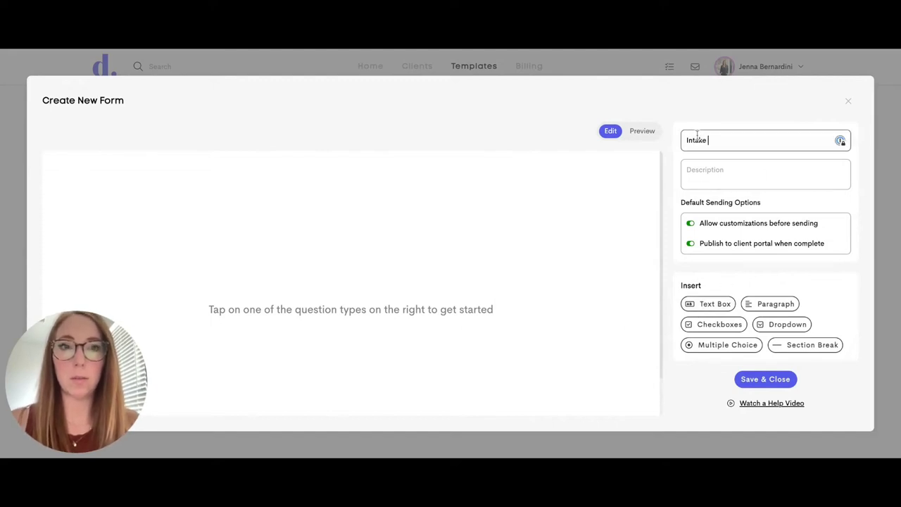
{"action": "left_click", "coordinate": [739, 280]}
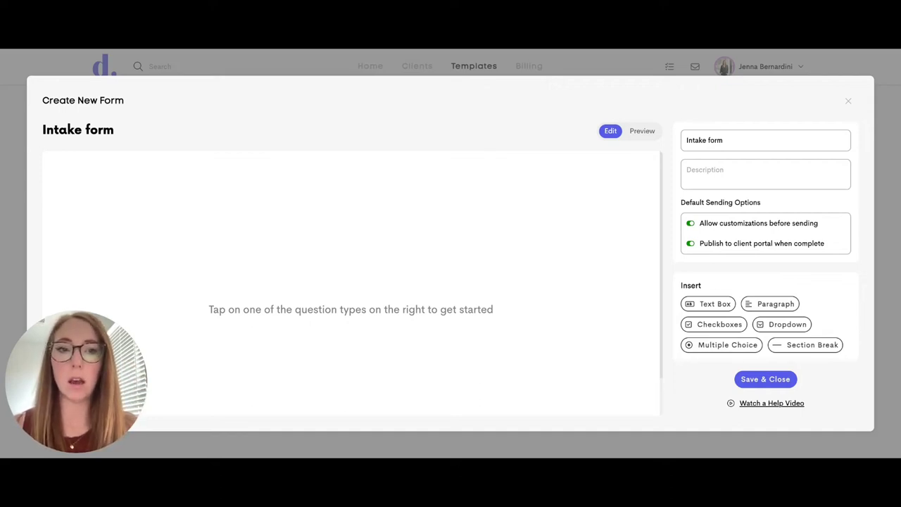
Step: Add a 'Name' text-box question and a 'Tell me about yourself' paragraph question
{"action": "left_click", "coordinate": [697, 303]}
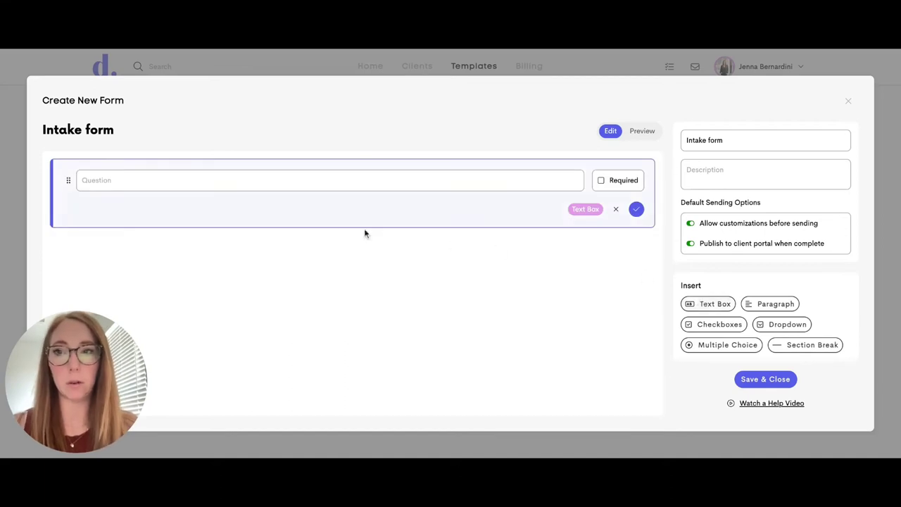
{"action": "left_click", "coordinate": [343, 179]}
{"action": "type", "text": "Name"}
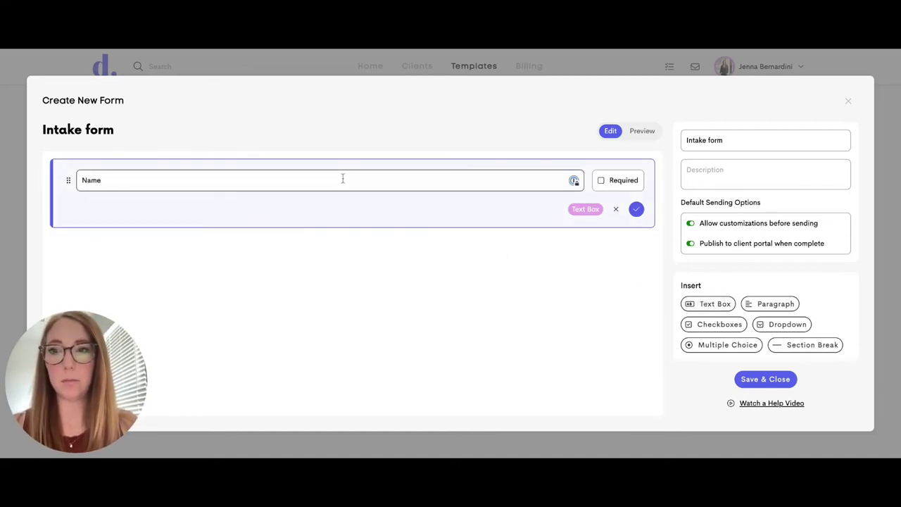
{"action": "left_click", "coordinate": [774, 303]}
{"action": "left_click", "coordinate": [347, 259]}
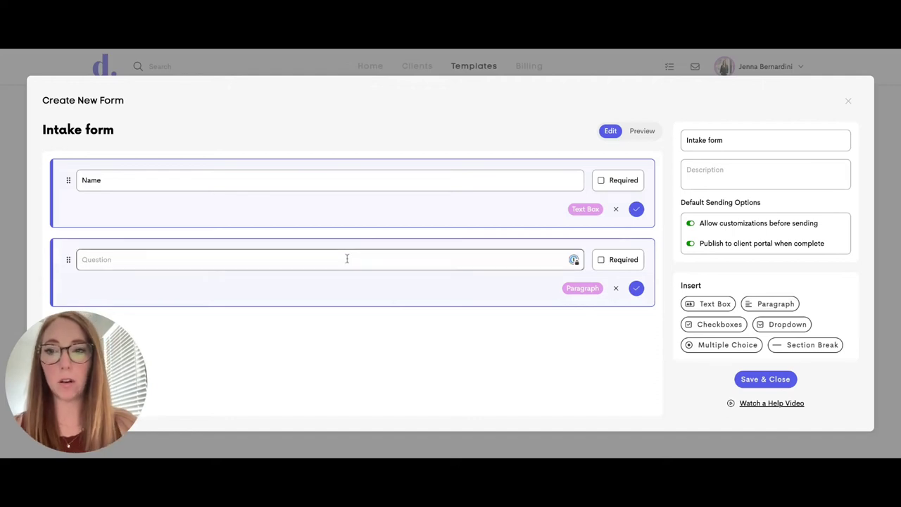
{"action": "type", "text": "Tell me abou"}
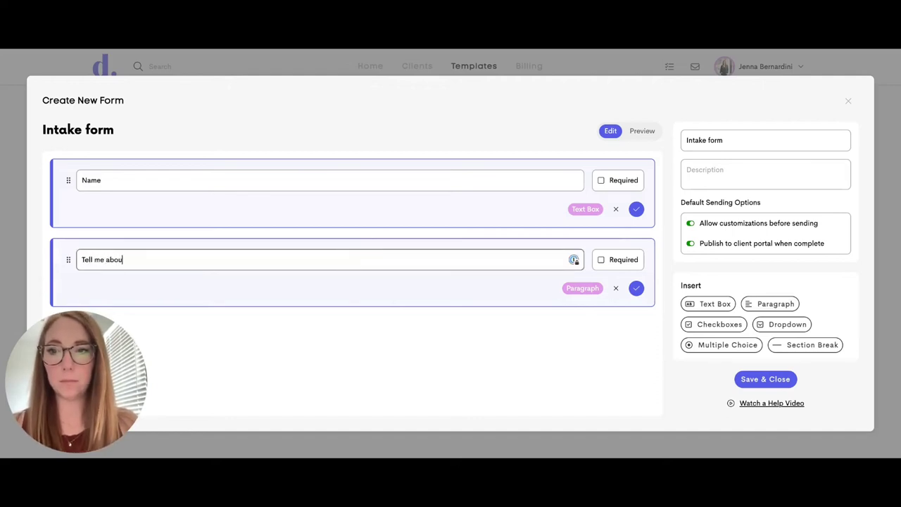
{"action": "type", "text": "t yourself"}
Step: Add checkboxes ('How are'), dropdown and multiple-choice questions
{"action": "left_click", "coordinate": [716, 325]}
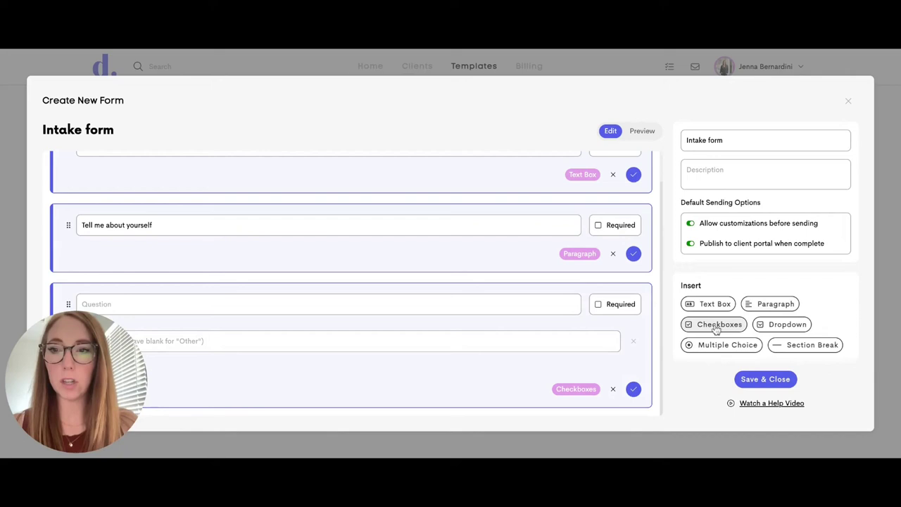
{"action": "left_click", "coordinate": [787, 325]}
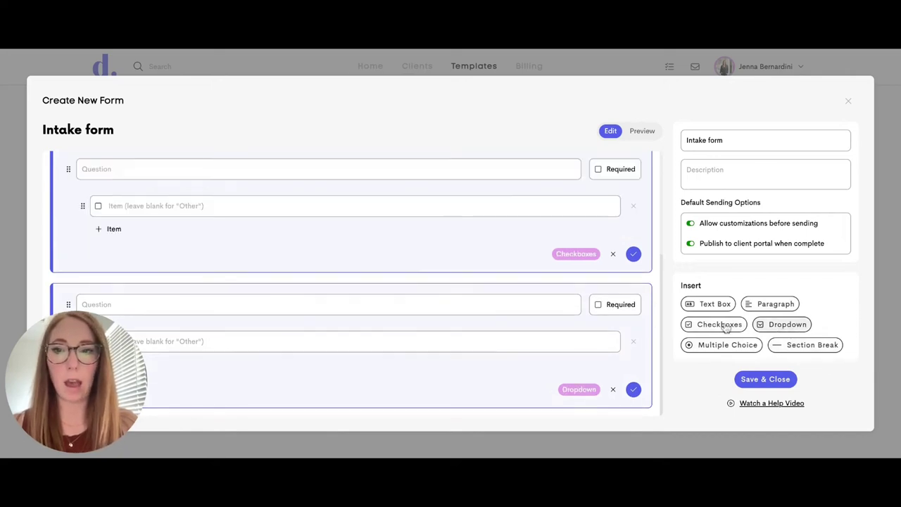
{"action": "left_click", "coordinate": [263, 167]}
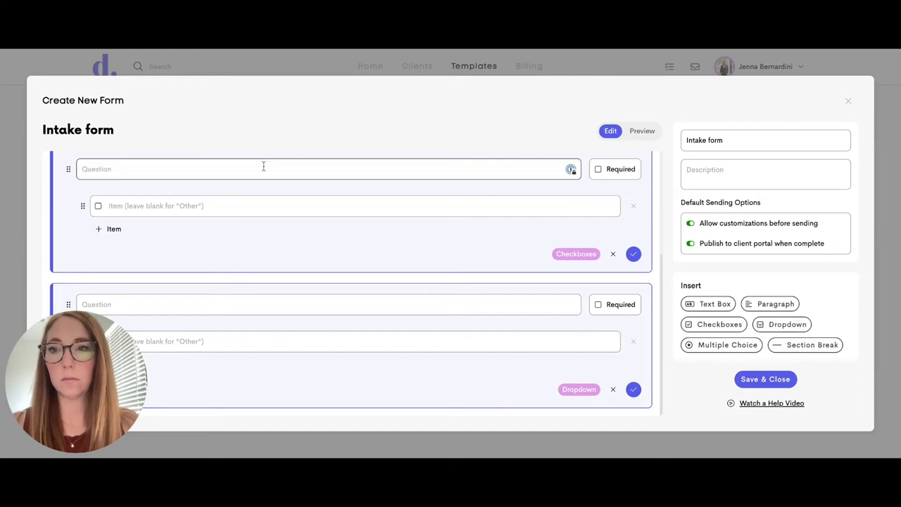
{"action": "type", "text": "How are"}
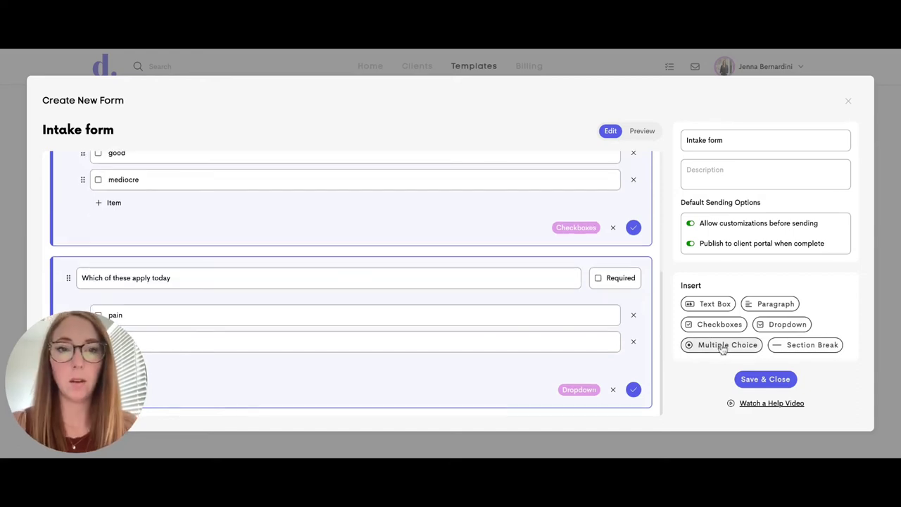
{"action": "left_click", "coordinate": [722, 346]}
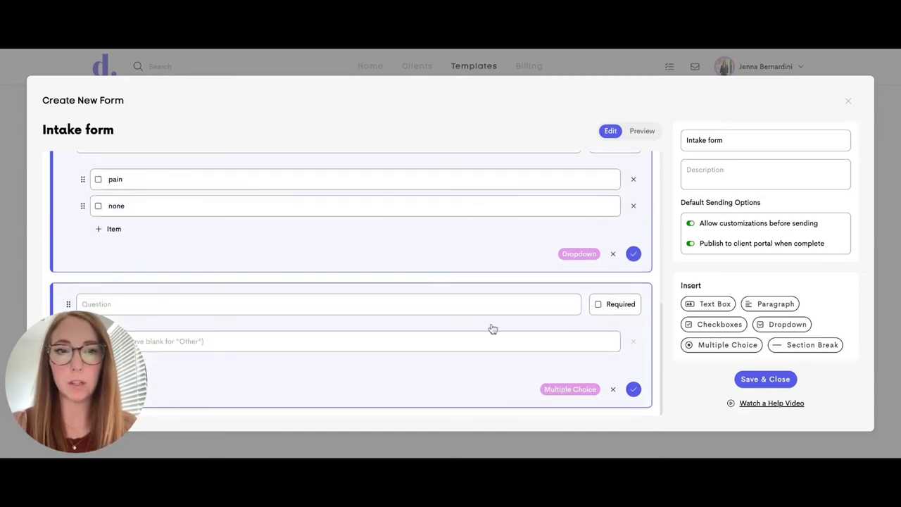
Step: Preview the Intake form, then save and close it
{"action": "left_click", "coordinate": [644, 132]}
{"action": "scroll", "coordinate": [531, 262], "scroll_direction": "down", "scroll_amount": 1}
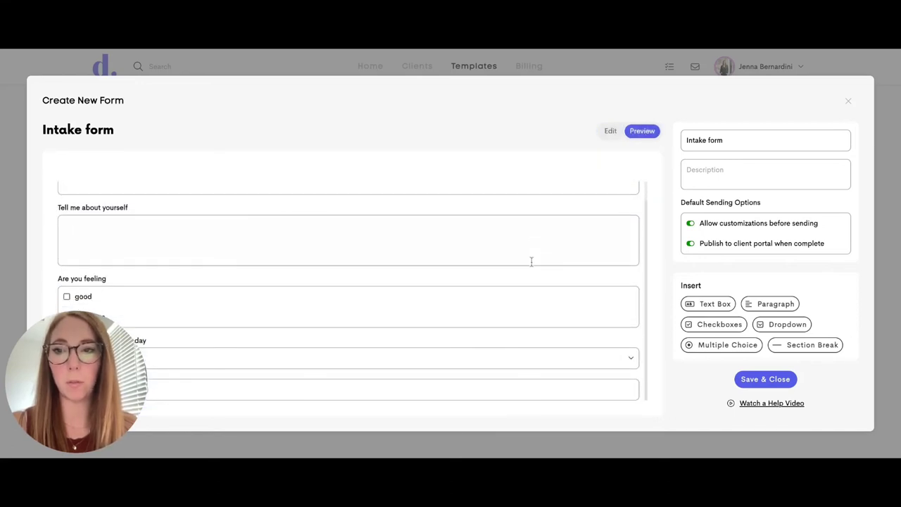
{"action": "scroll", "coordinate": [532, 262], "scroll_direction": "up", "scroll_amount": 1}
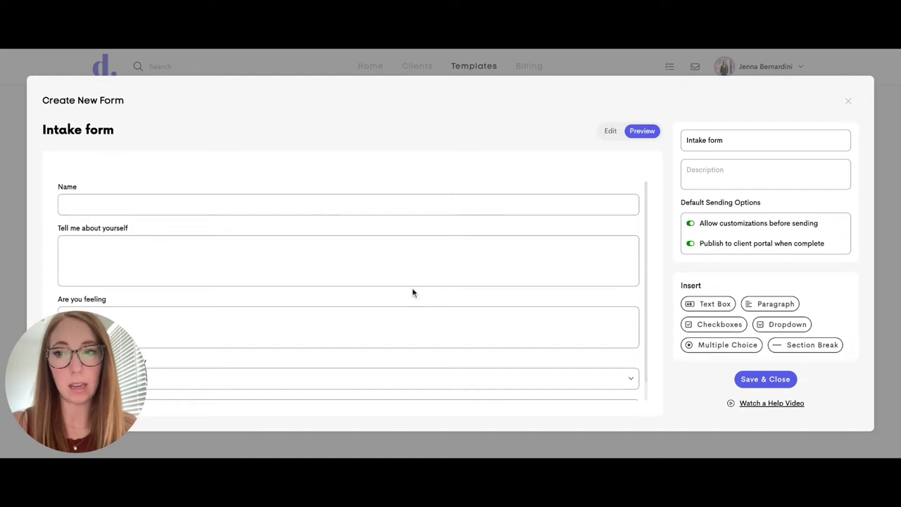
{"action": "scroll", "coordinate": [507, 292], "scroll_direction": "down", "scroll_amount": 1}
{"action": "left_click", "coordinate": [765, 380]}
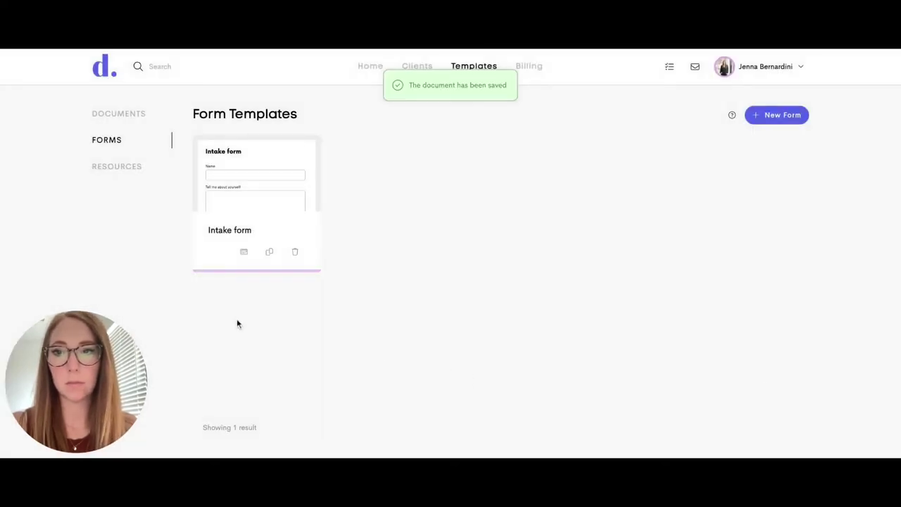
Step: Open the Resource Bank and view Upload File and Resource Templates without adding anything
{"action": "left_click", "coordinate": [128, 171]}
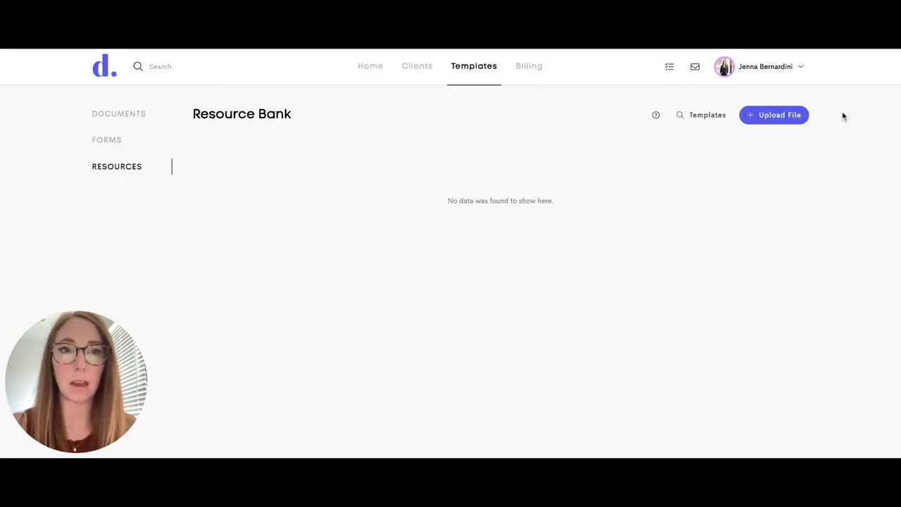
{"action": "left_click", "coordinate": [787, 121]}
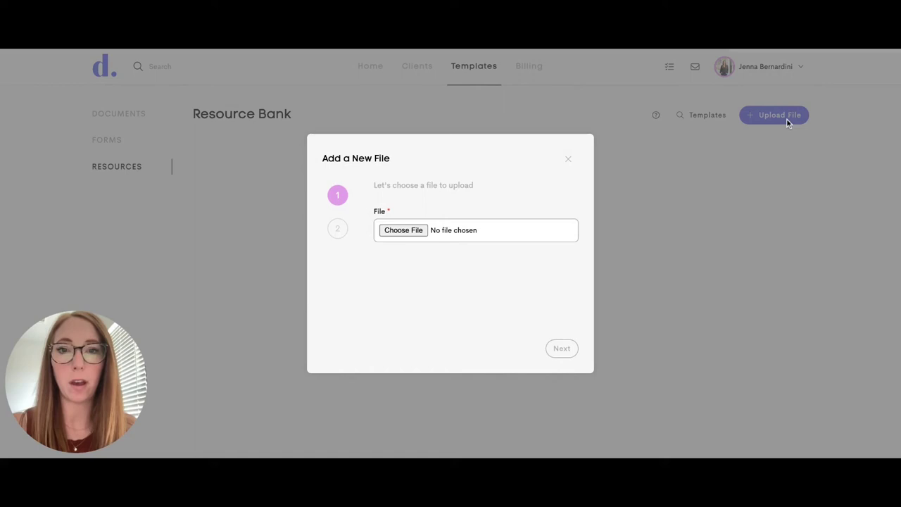
{"action": "left_click", "coordinate": [568, 159]}
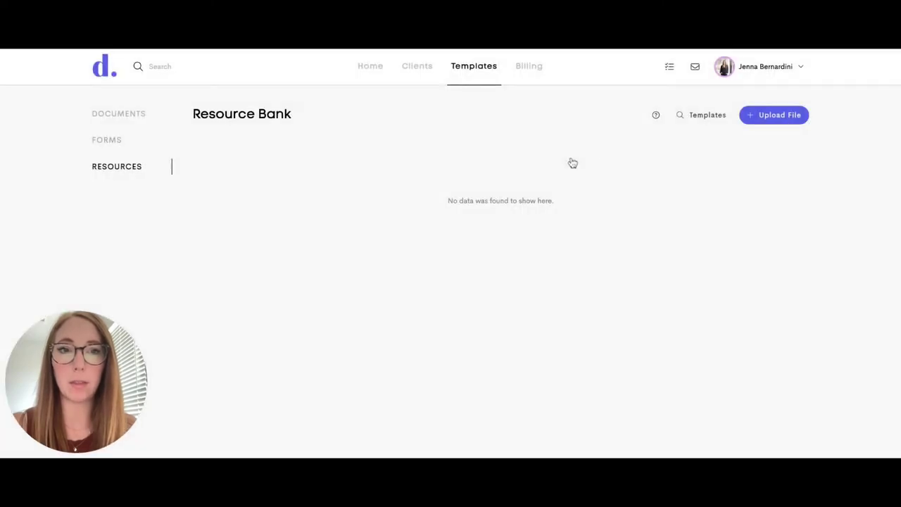
{"action": "left_click", "coordinate": [705, 114]}
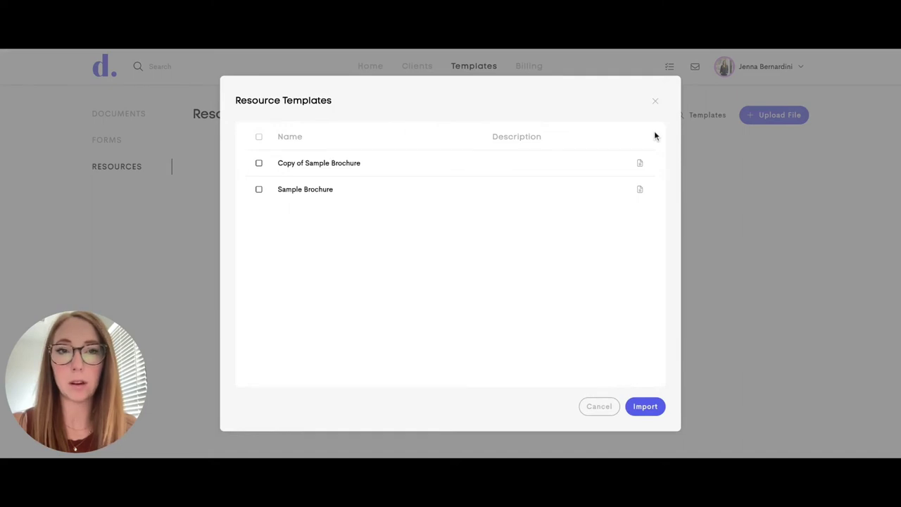
{"action": "left_click", "coordinate": [656, 102]}
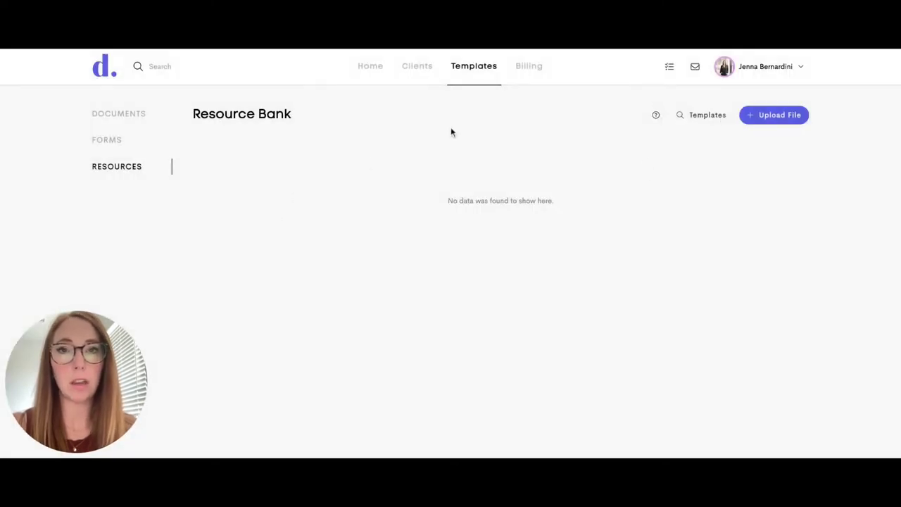
Step: Open the client's profile from the Clients list and view their Paperwork tab
{"action": "left_click", "coordinate": [420, 79]}
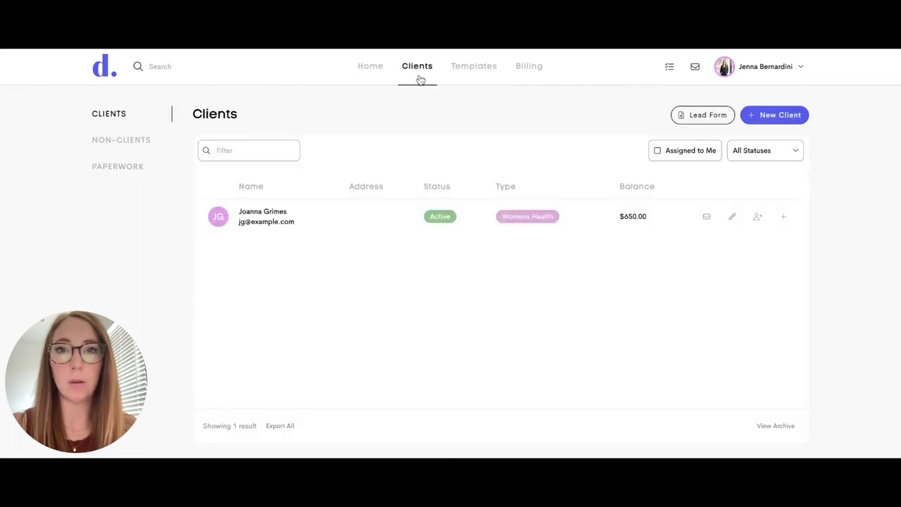
{"action": "left_click", "coordinate": [371, 221]}
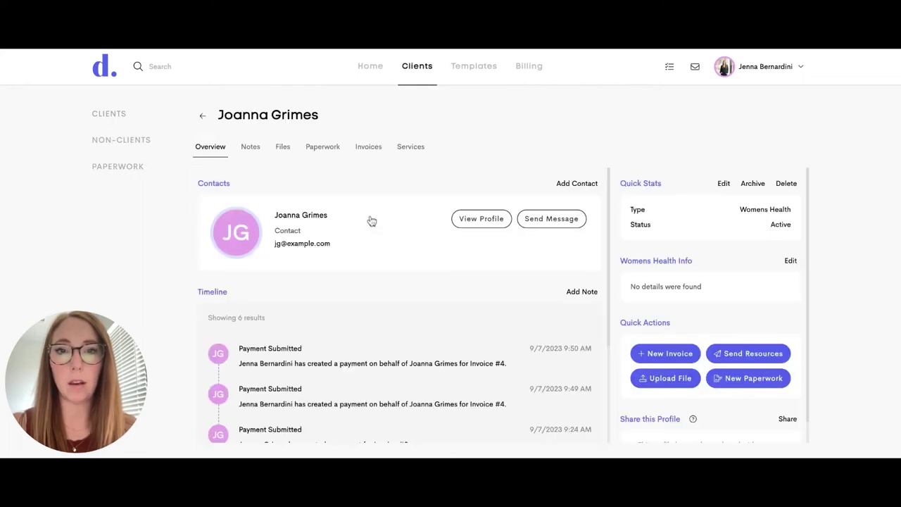
{"action": "scroll", "coordinate": [384, 190], "scroll_direction": "down", "scroll_amount": 1}
{"action": "left_click", "coordinate": [326, 148]}
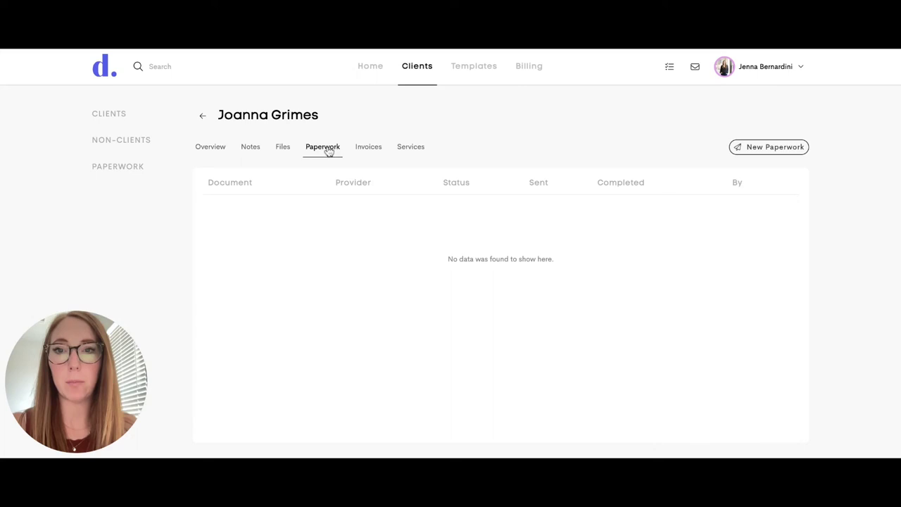
Step: Create new paperwork from the My Birth Plan template, save it, and continue to sending
{"action": "left_click", "coordinate": [765, 151]}
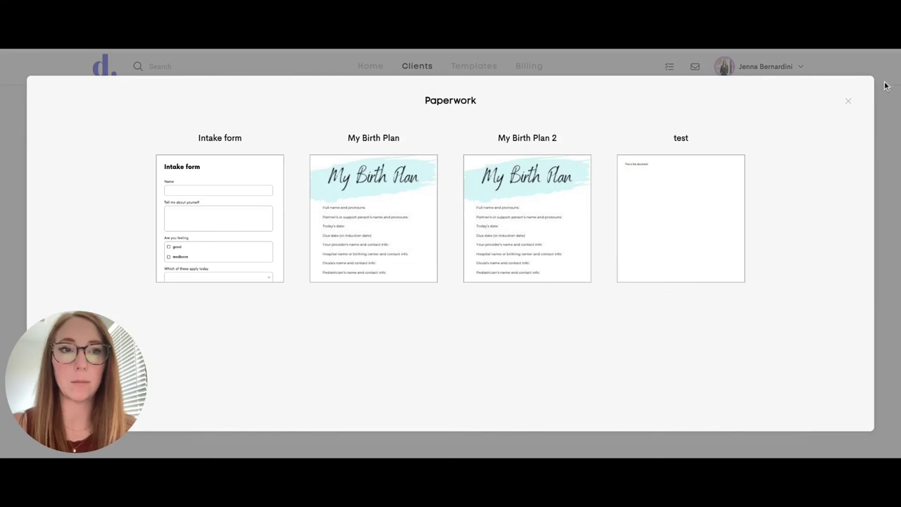
{"action": "left_click", "coordinate": [395, 211]}
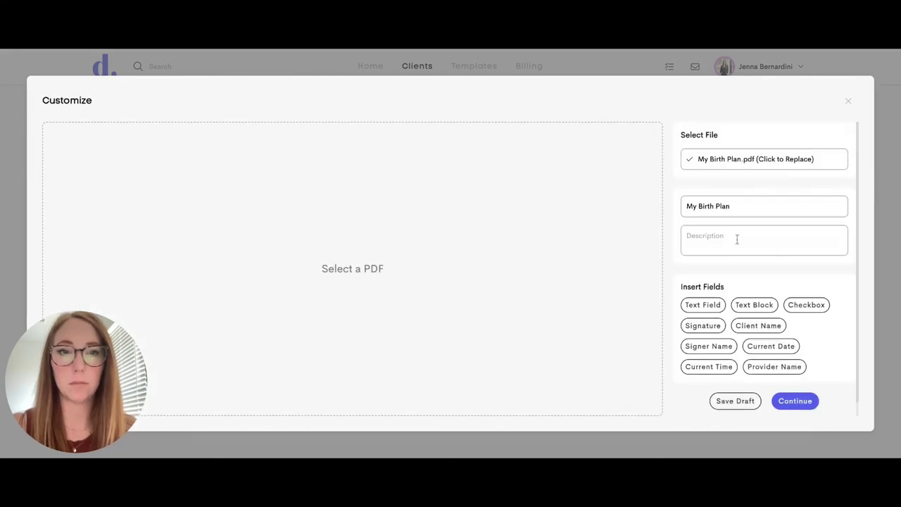
{"action": "scroll", "coordinate": [606, 340], "scroll_direction": "down", "scroll_amount": 2}
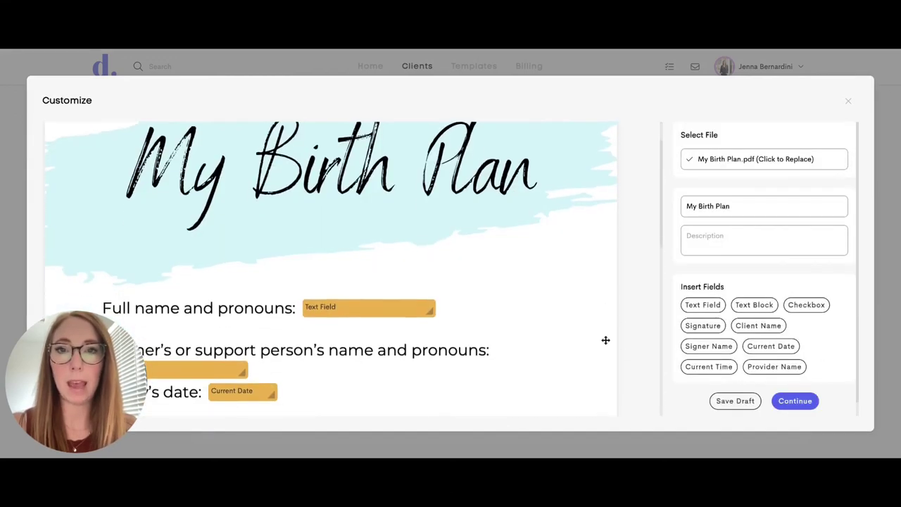
{"action": "scroll", "coordinate": [605, 340], "scroll_direction": "down", "scroll_amount": 3}
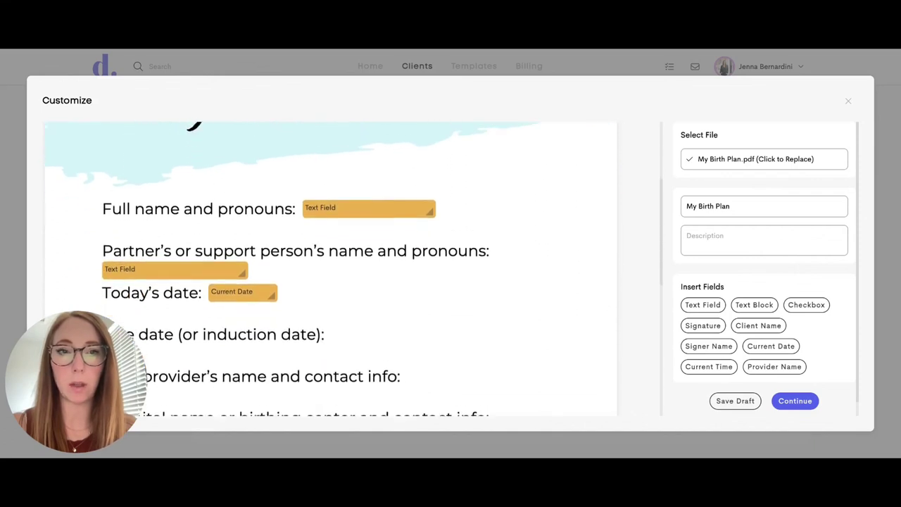
{"action": "scroll", "coordinate": [606, 340], "scroll_direction": "up", "scroll_amount": 5}
{"action": "left_click", "coordinate": [807, 400]}
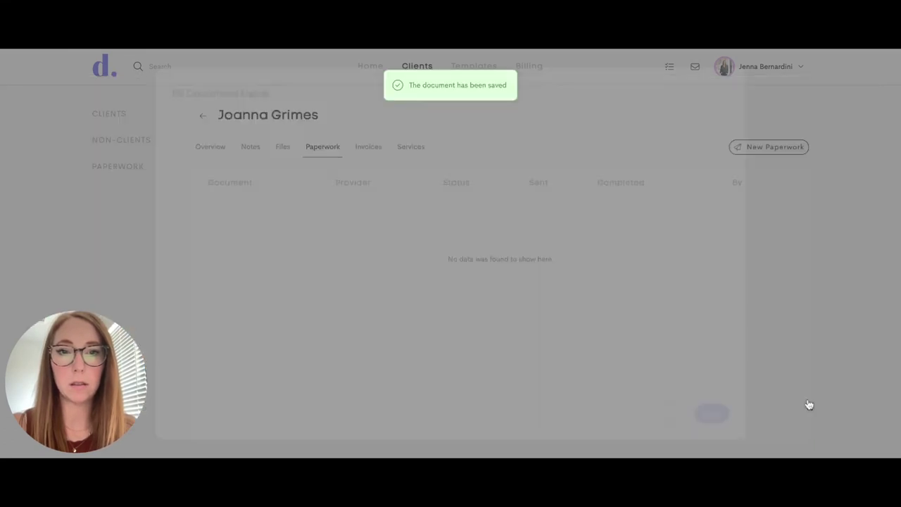
{"action": "left_click", "coordinate": [690, 405]}
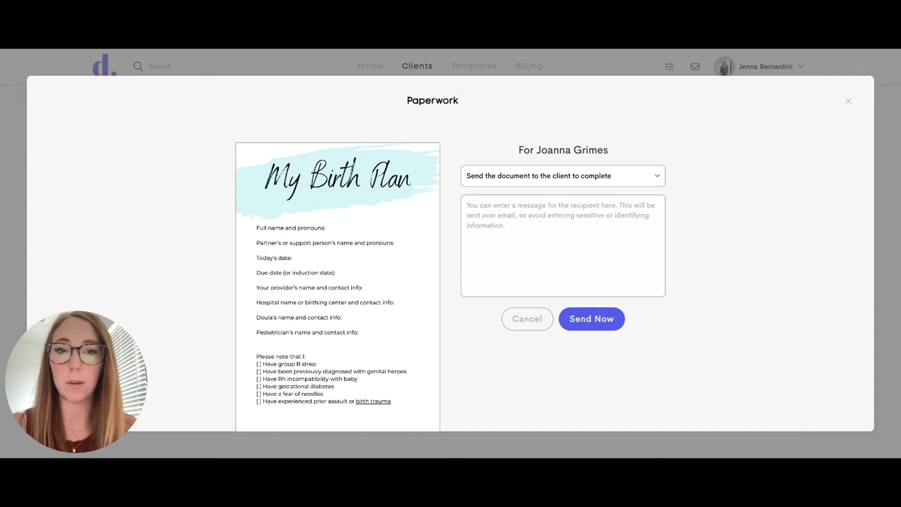
Step: Send the My Birth Plan paperwork to the client without an optional message
{"action": "left_click", "coordinate": [598, 321]}
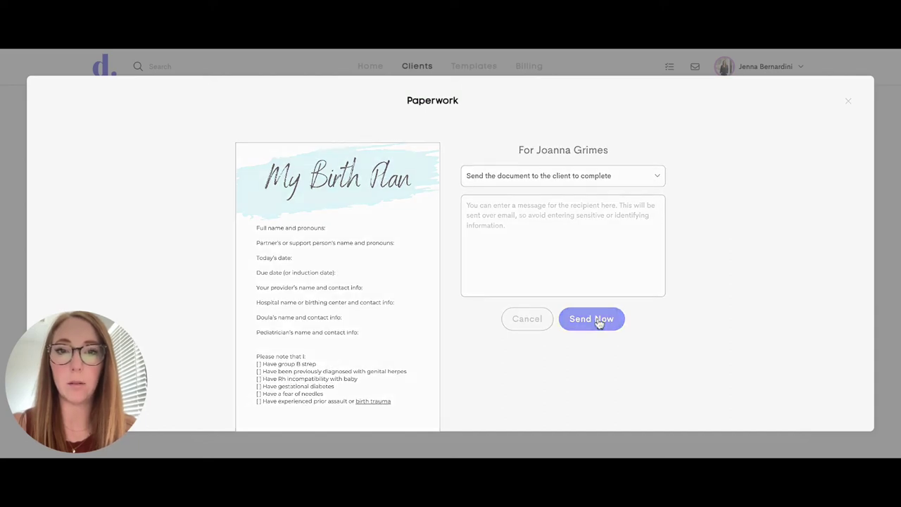